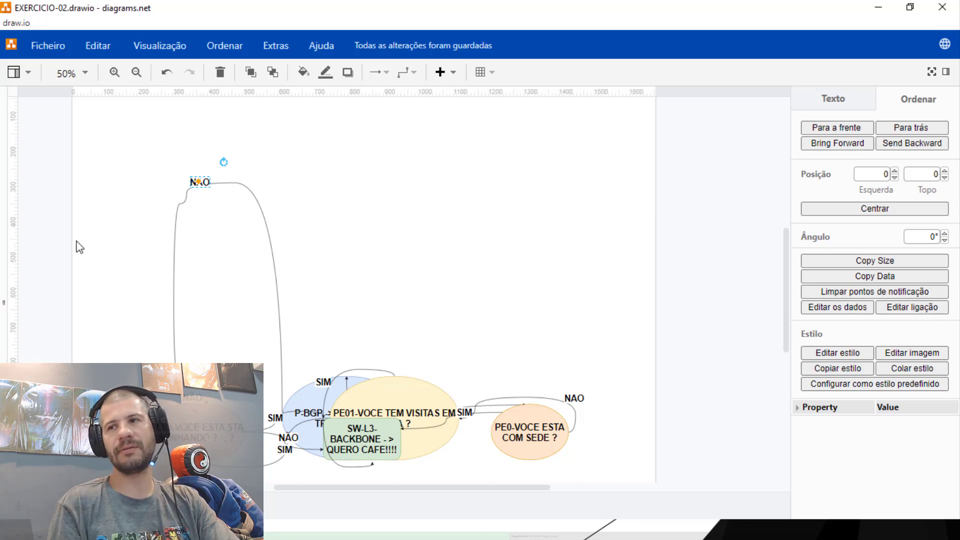
# Undo the last alignment of the diagram's shapes and clear the selection
pyautogui.hotkey('ctrl', 'z')
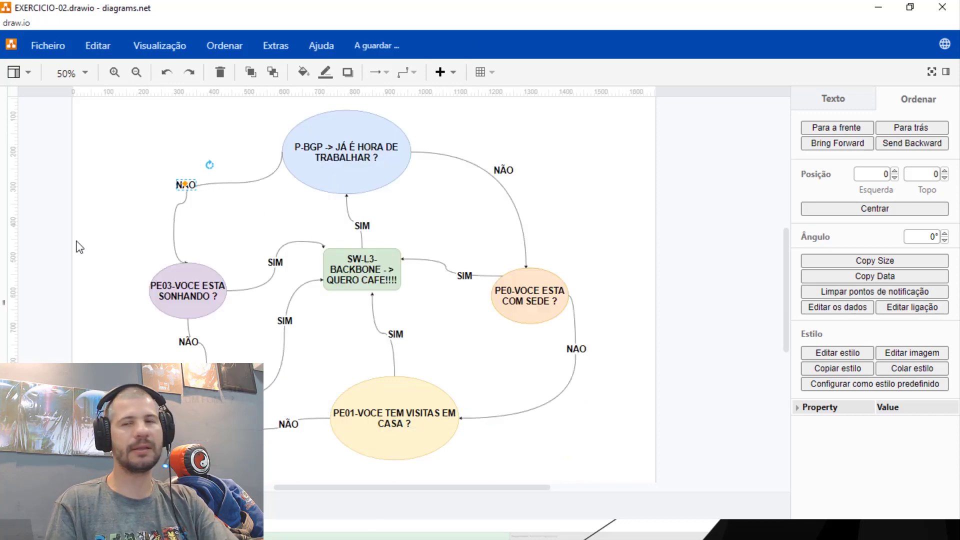
pyautogui.click(560, 157)
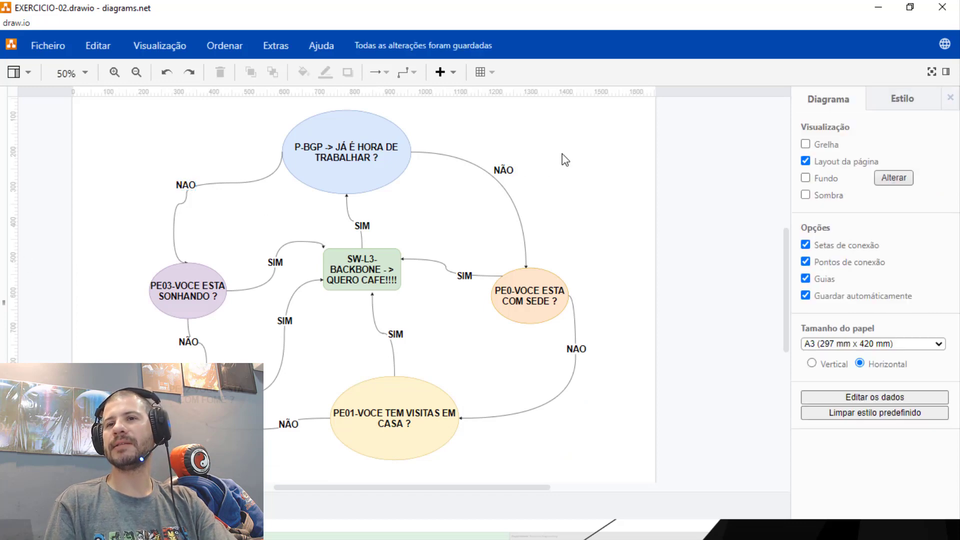
# Flip the P-BGP and PE01 ellipses horizontally
pyautogui.click(333, 153)
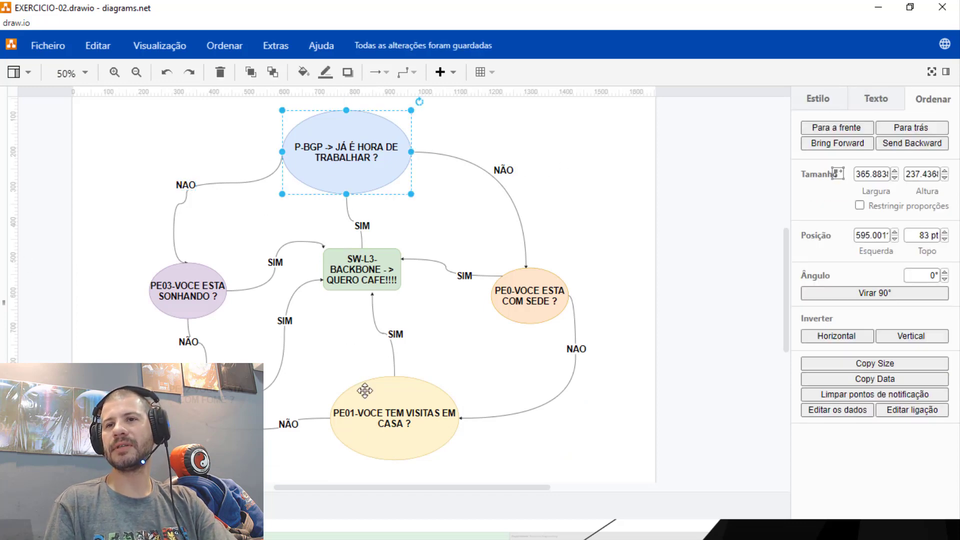
pyautogui.keyDown('shift'); pyautogui.click(373, 430); pyautogui.keyUp('shift')
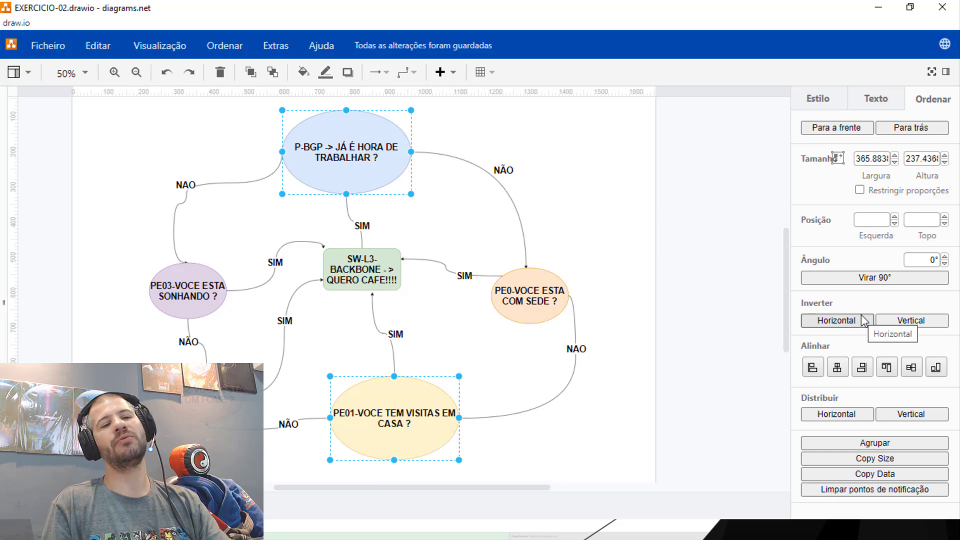
pyautogui.click(828, 322)
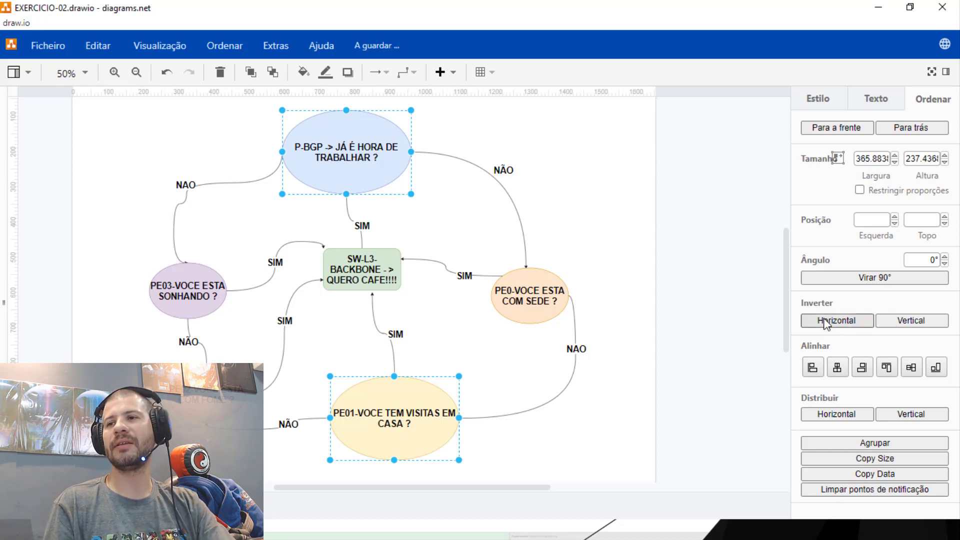
pyautogui.scroll(-3, 303, 266)
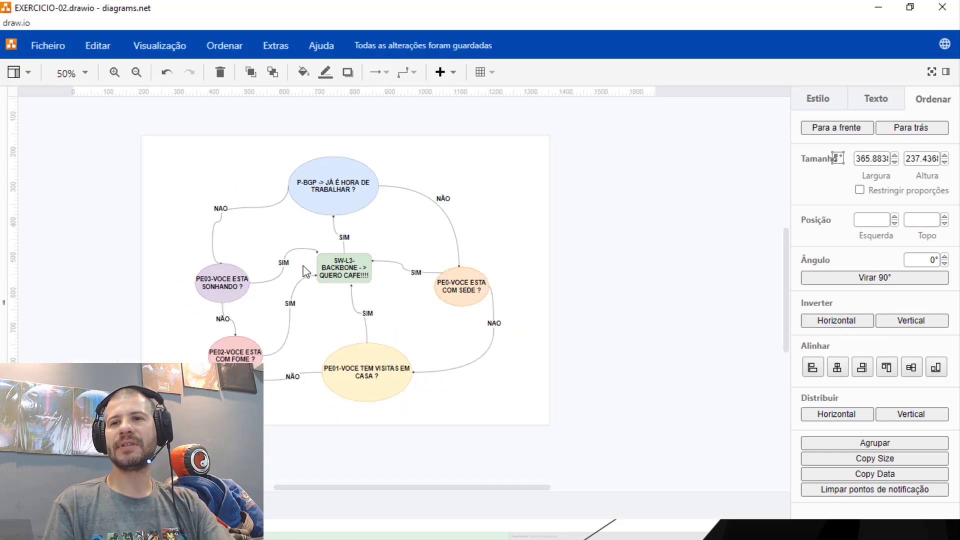
pyautogui.moveTo(179, 156); pyautogui.dragTo(510, 412)
pyautogui.scroll(2, 463, 242)
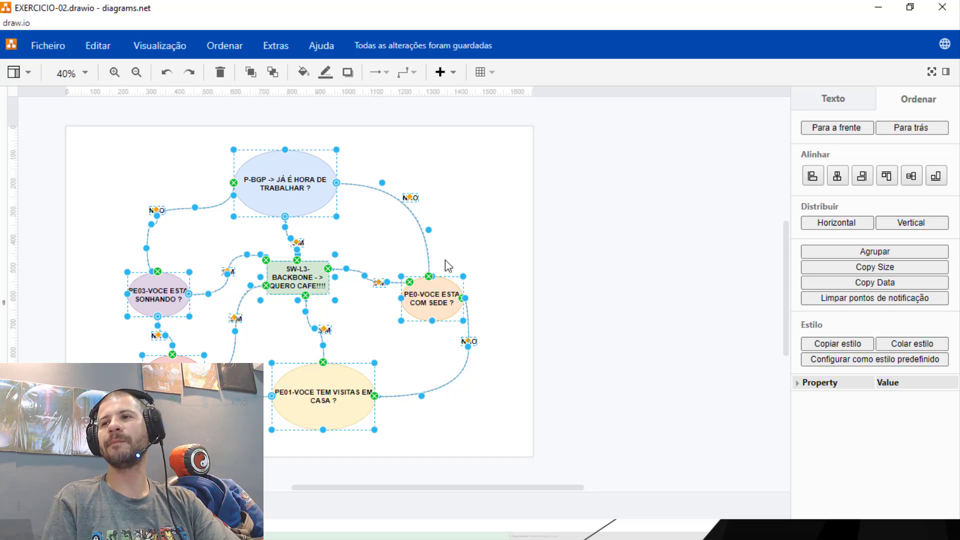
pyautogui.click(455, 188)
# Select the P-BGP and PE01 ellipses together and set their left position to 100 pt
pyautogui.click(276, 167)
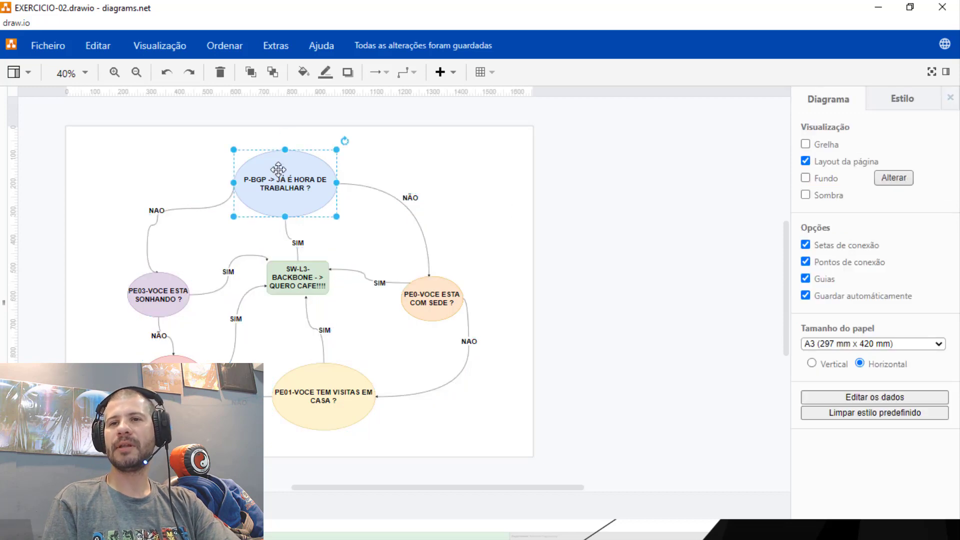
pyautogui.keyDown('shift'); pyautogui.click(342, 391); pyautogui.keyUp('shift')
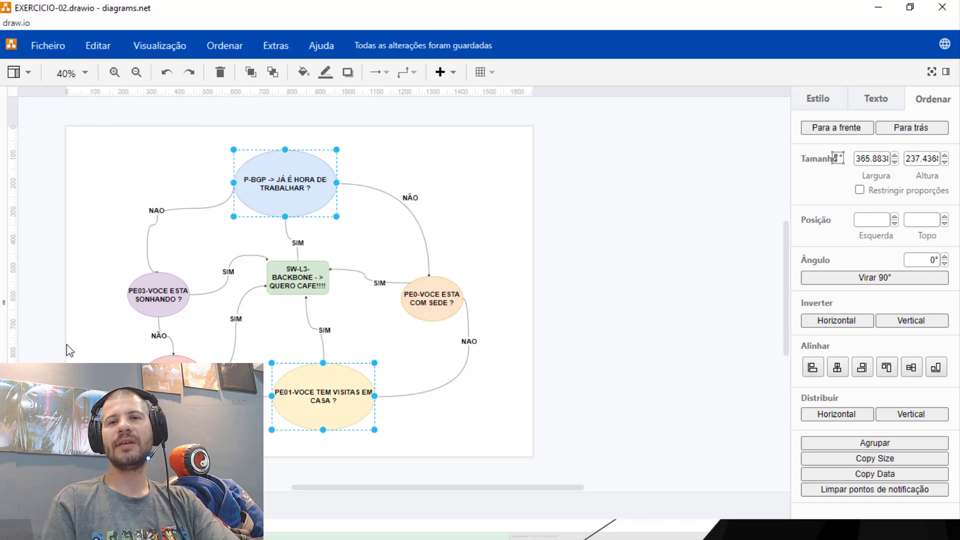
pyautogui.click(866, 221)
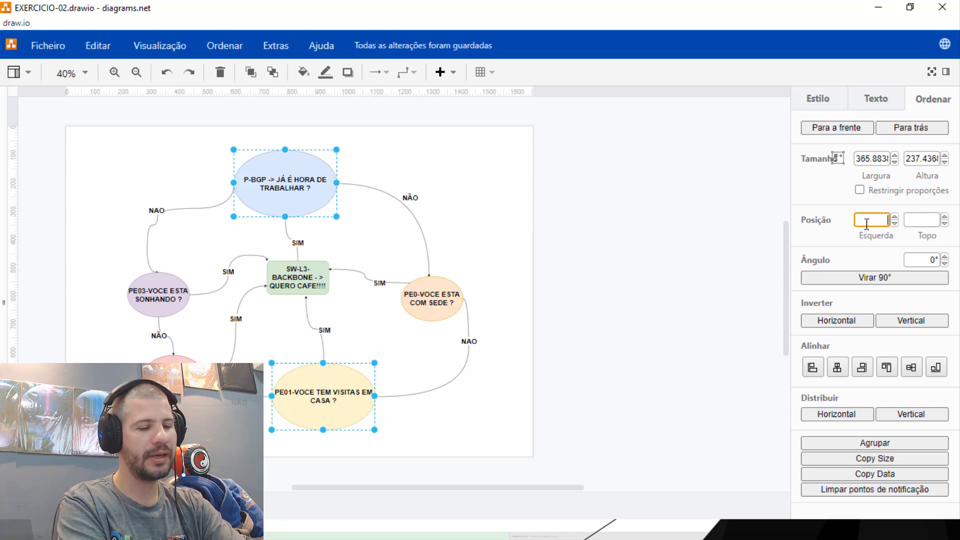
pyautogui.write('100')
pyautogui.press('Return')
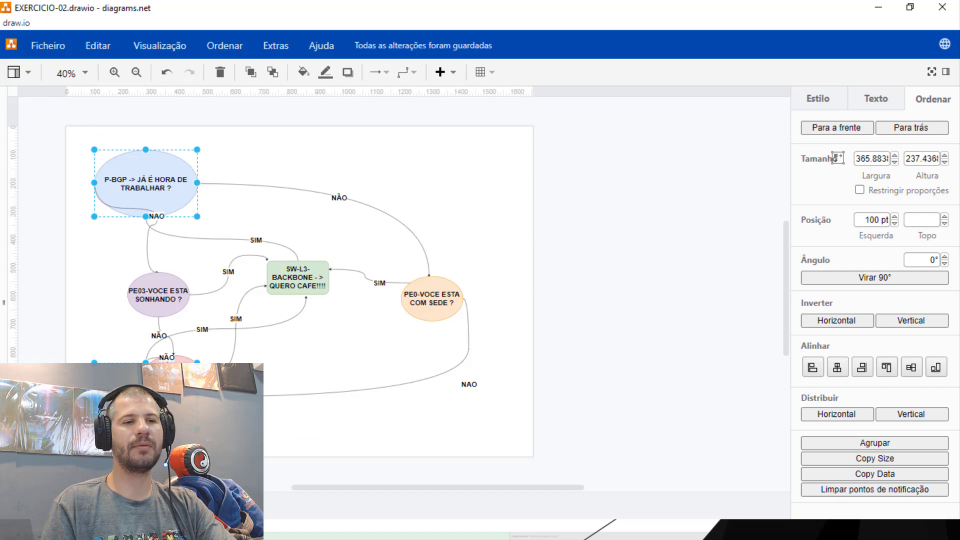
# With the screen annotation tool, mark a freehand vertical line along the left edge of the P-BGP ellipse, and dismiss the annotation
pyautogui.moveTo(0, 168); pyautogui.dragTo(6, 168)
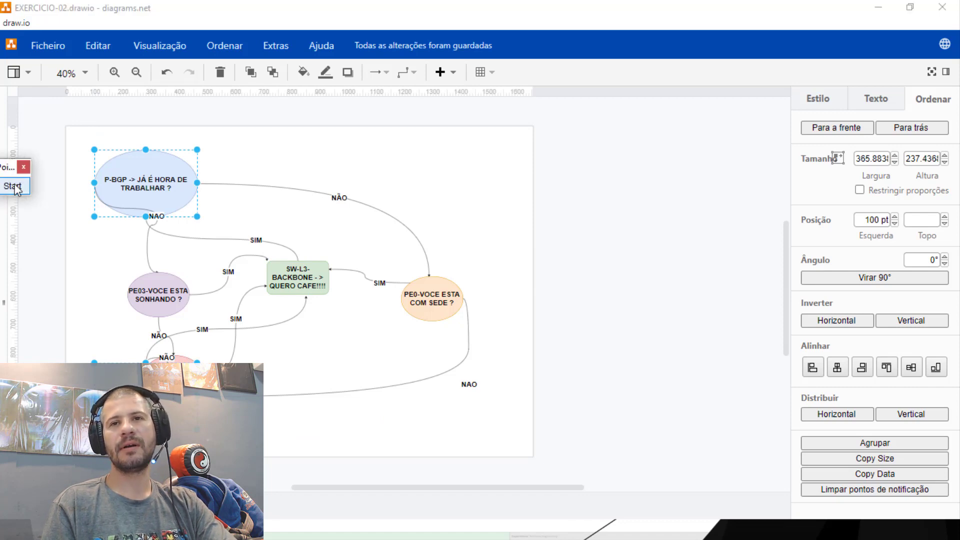
pyautogui.click(12, 186)
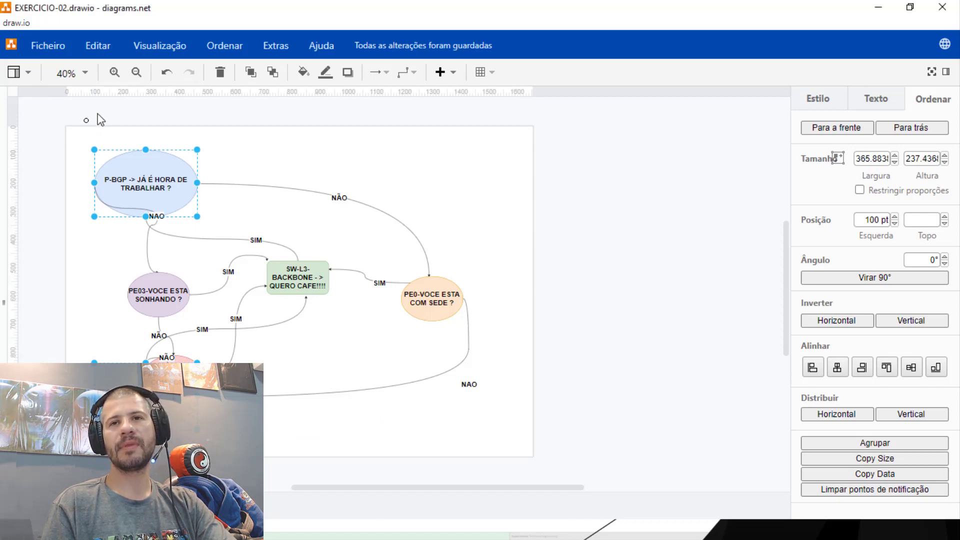
pyautogui.moveTo(95, 86); pyautogui.dragTo(84, 358)
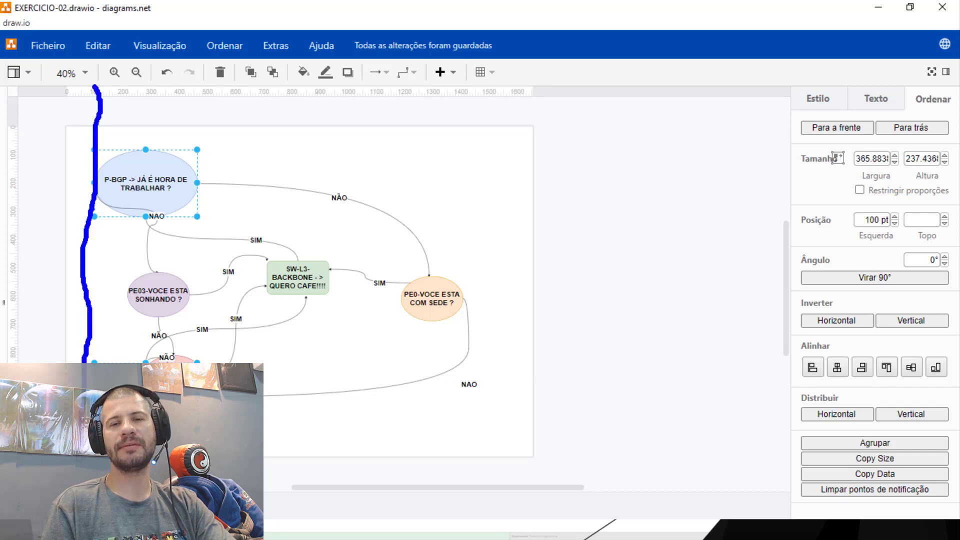
pyautogui.press('Escape')
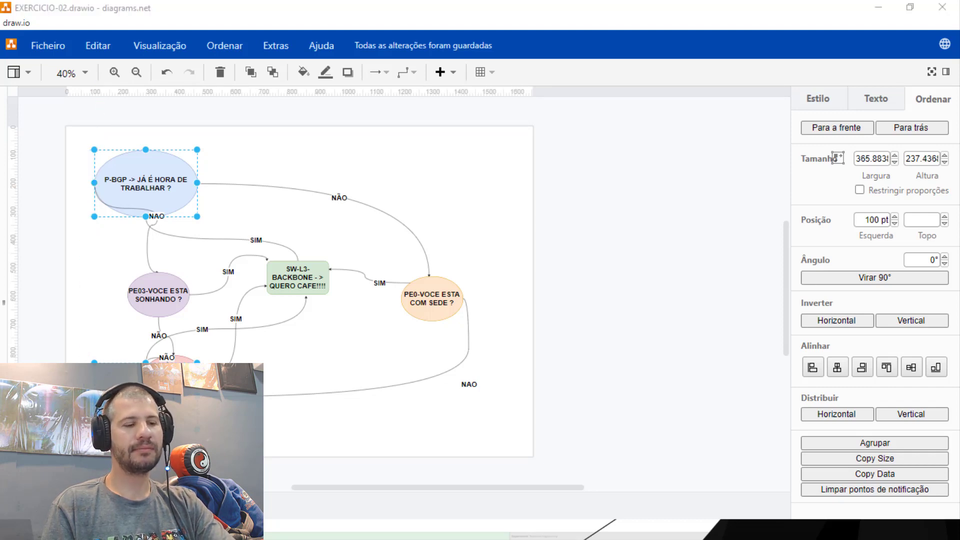
# Undo the change to the two ellipses' left position
pyautogui.hotkey('ctrl', 'z')
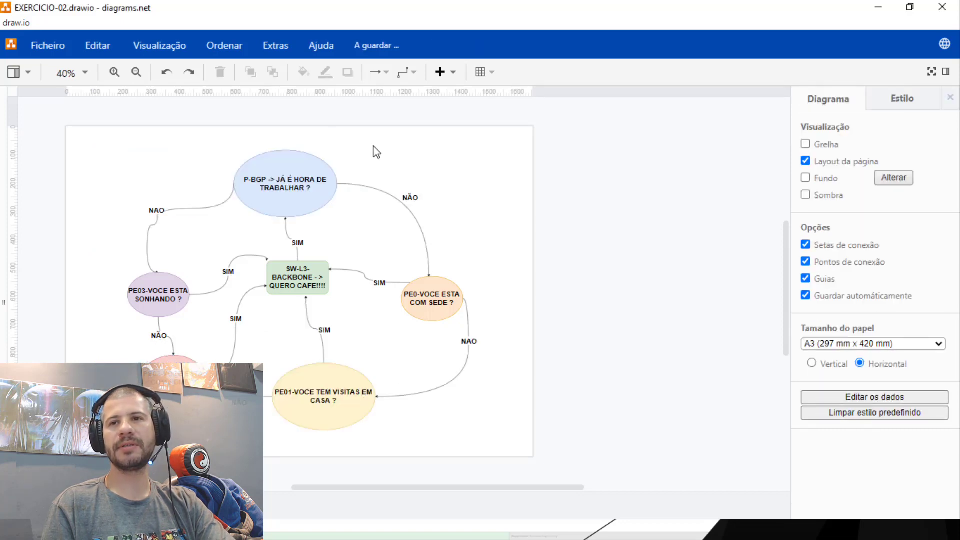
pyautogui.click(928, 104)
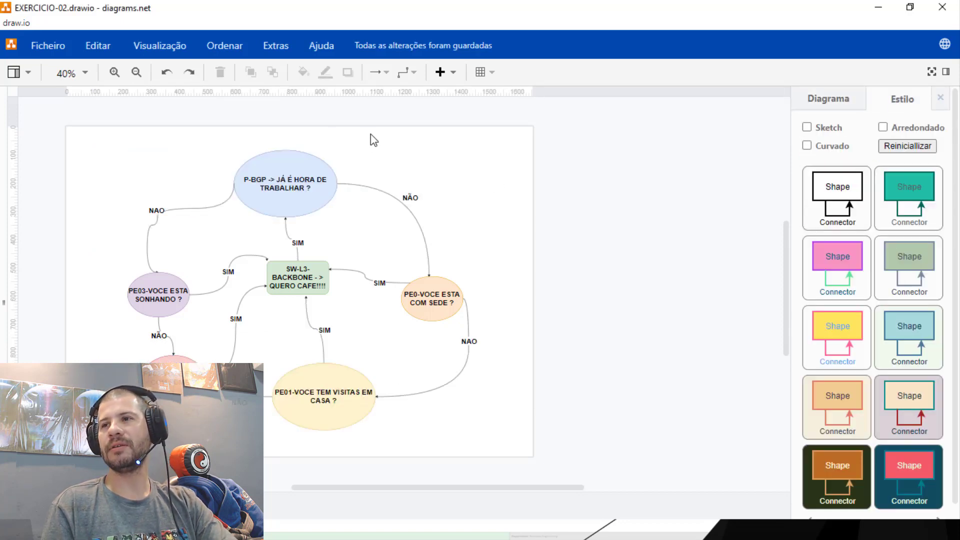
# Select the P-BGP and PE01 ellipses together and set their top position to 400 pt
pyautogui.click(292, 198)
pyautogui.keyDown('shift'); pyautogui.click(336, 374); pyautogui.keyUp('shift')
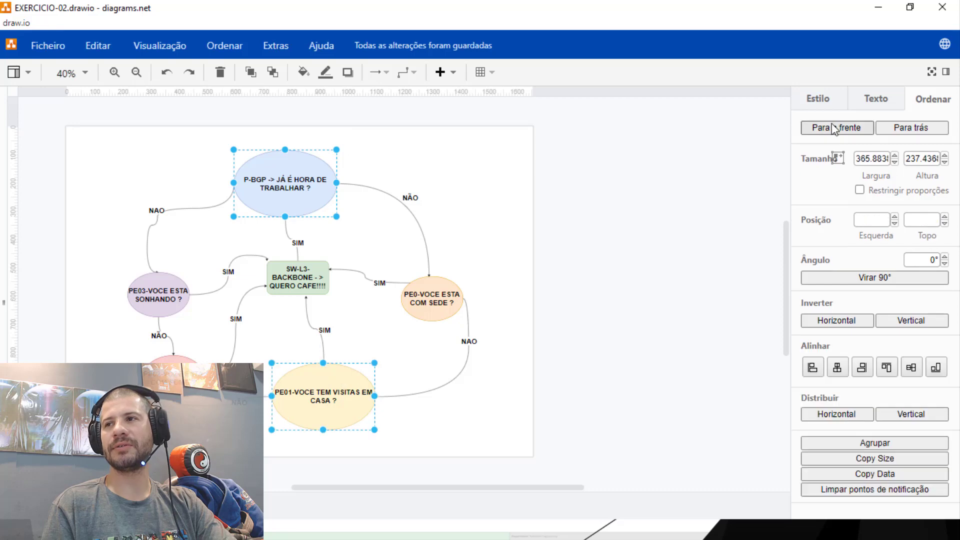
pyautogui.click(926, 220)
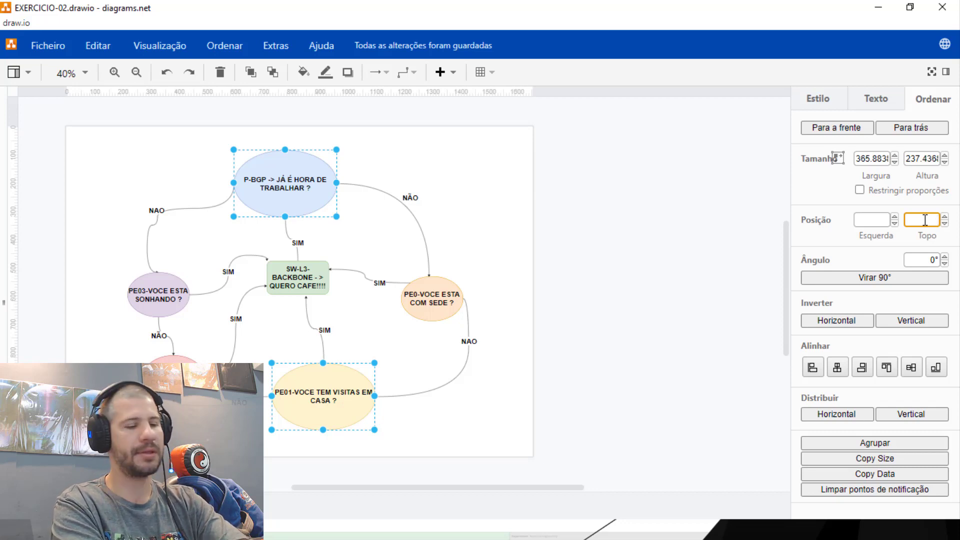
pyautogui.write('400')
pyautogui.press('Return')
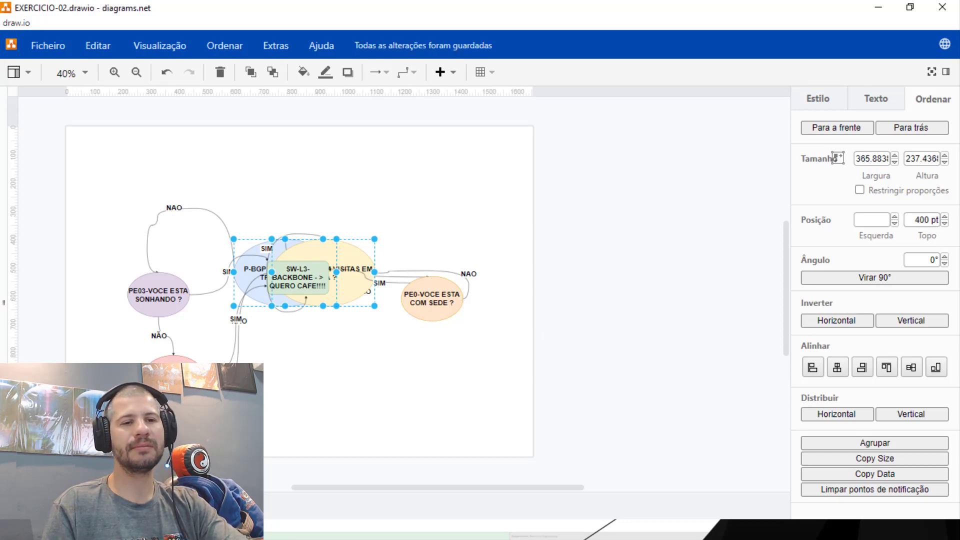
# With the screen annotation tool, mark a freehand horizontal line from the vertical ruler to the ellipses' top edge, and dismiss the annotation
pyautogui.moveTo(0, 170)
pyautogui.mouseDown()
pyautogui.moveTo(27, 212)
pyautogui.moveTo(29, 266)
pyautogui.mouseUp()
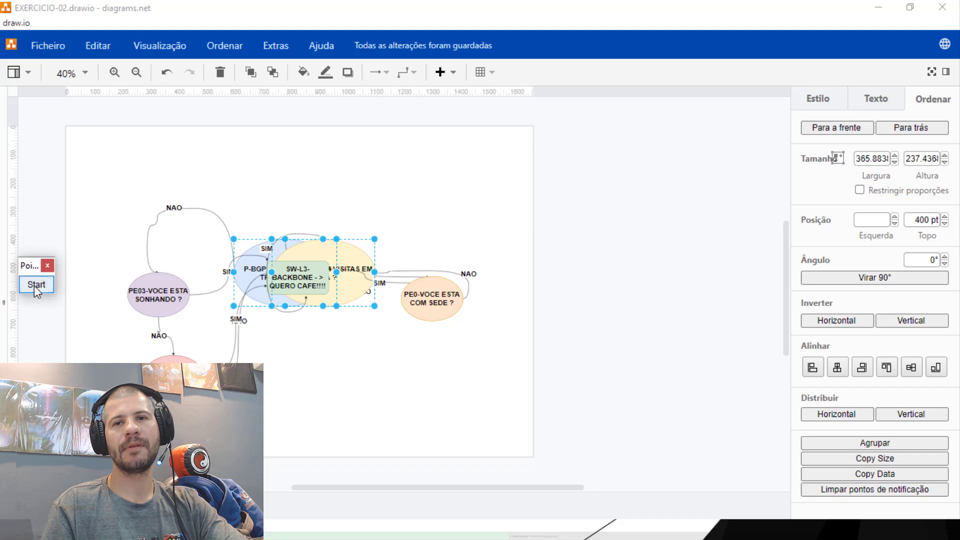
pyautogui.click(36, 284)
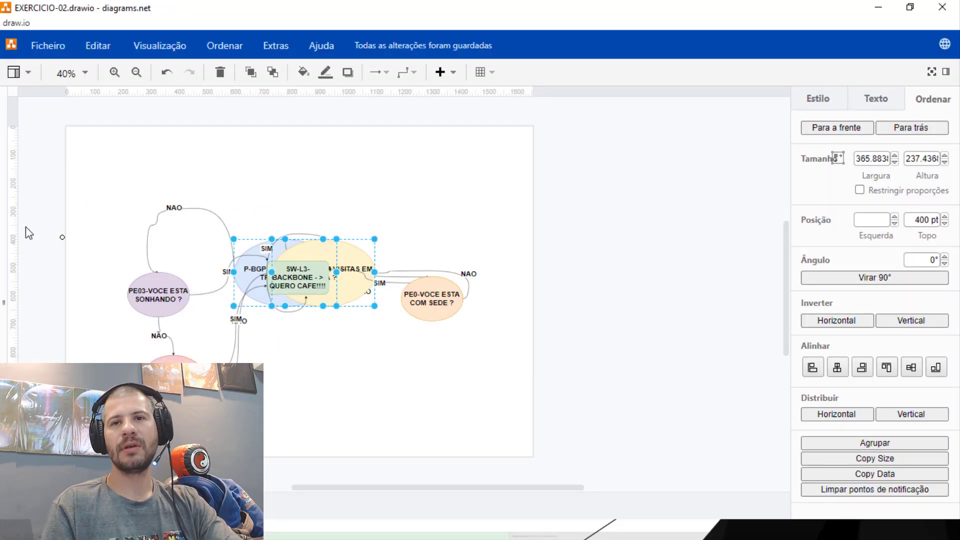
pyautogui.moveTo(25, 241); pyautogui.dragTo(242, 236)
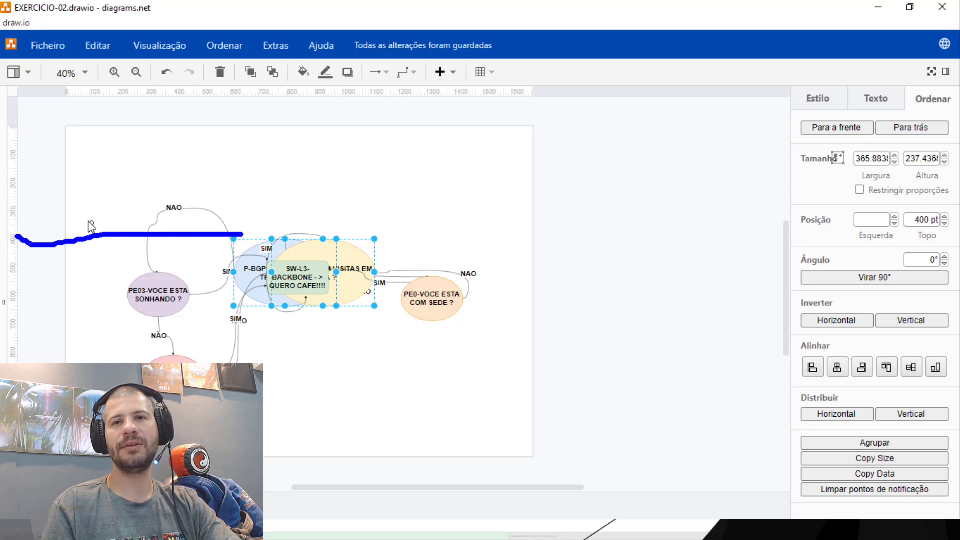
pyautogui.moveTo(23, 224)
pyautogui.mouseDown()
pyautogui.moveTo(45, 265)
pyautogui.moveTo(8, 262)
pyautogui.moveTo(31, 216)
pyautogui.moveTo(47, 234)
pyautogui.mouseUp()
pyautogui.press('Escape')
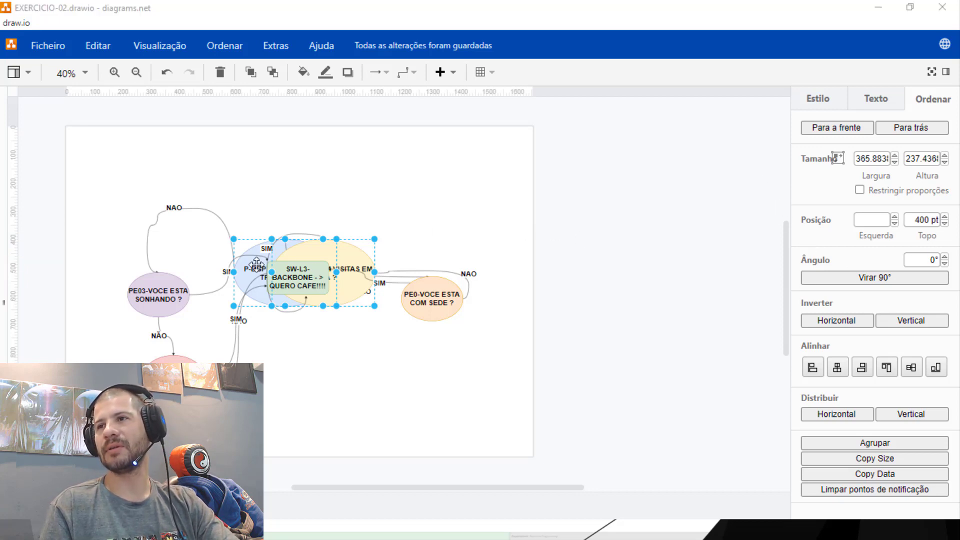
# Deselect the ellipses and undo the change to their top position
pyautogui.click(358, 366)
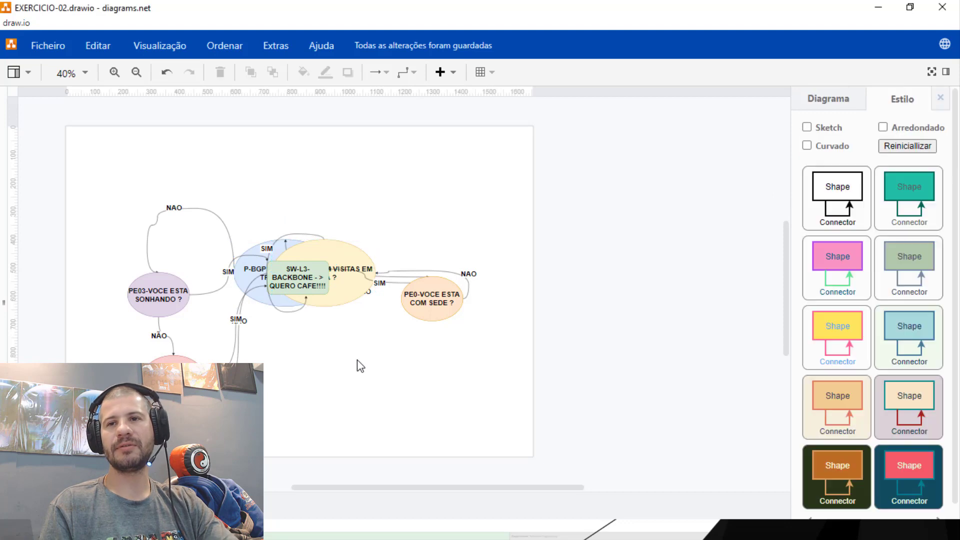
pyautogui.hotkey('ctrl', 'z')
# Select the P-BGP and PE01 ellipses together and set both their width and height to 500 pt
pyautogui.click(293, 188)
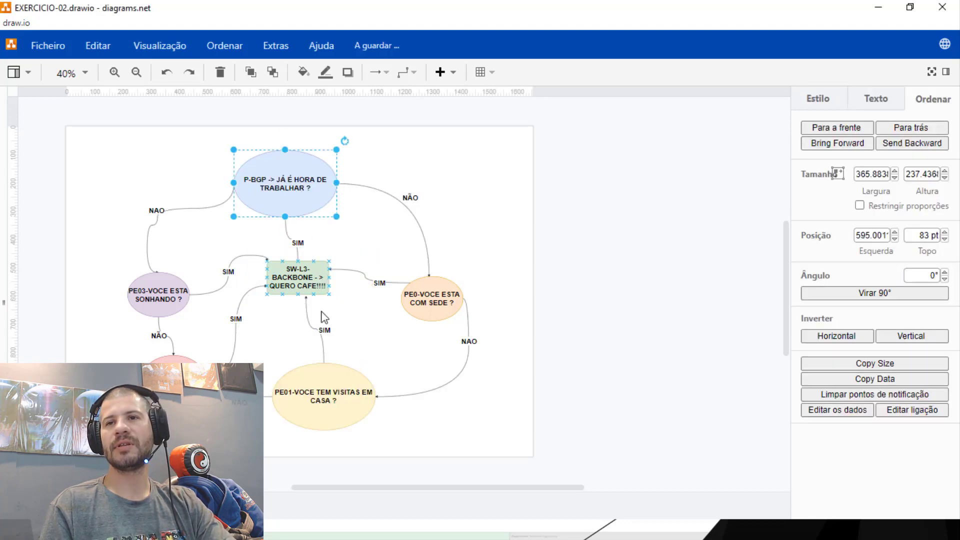
pyautogui.keyDown('ctrl'); pyautogui.click(312, 379); pyautogui.keyUp('ctrl')
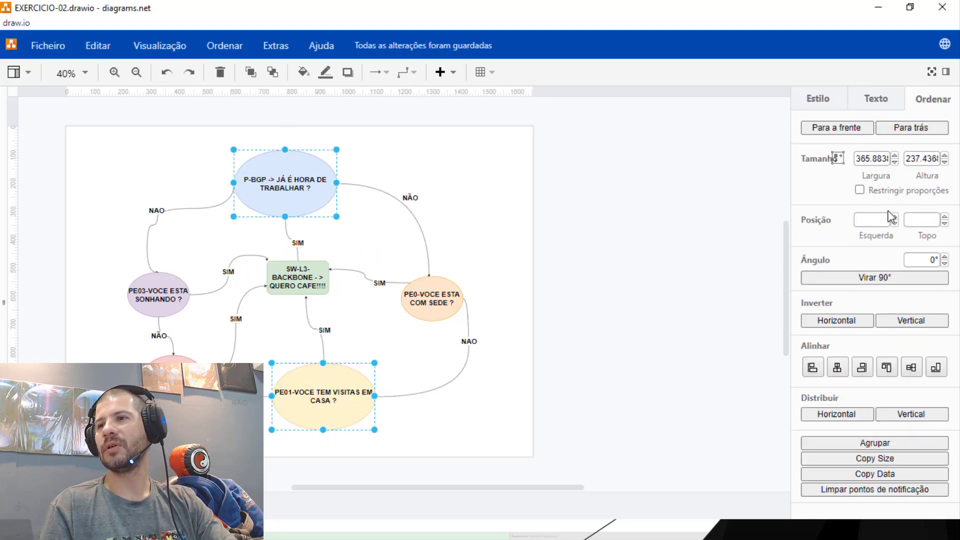
pyautogui.click(861, 163)
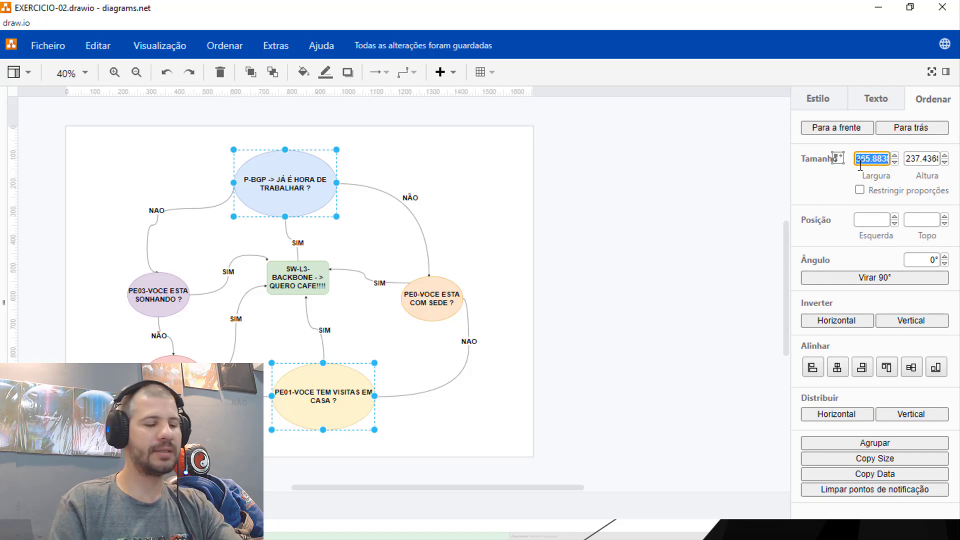
pyautogui.write('500')
pyautogui.press('Return')
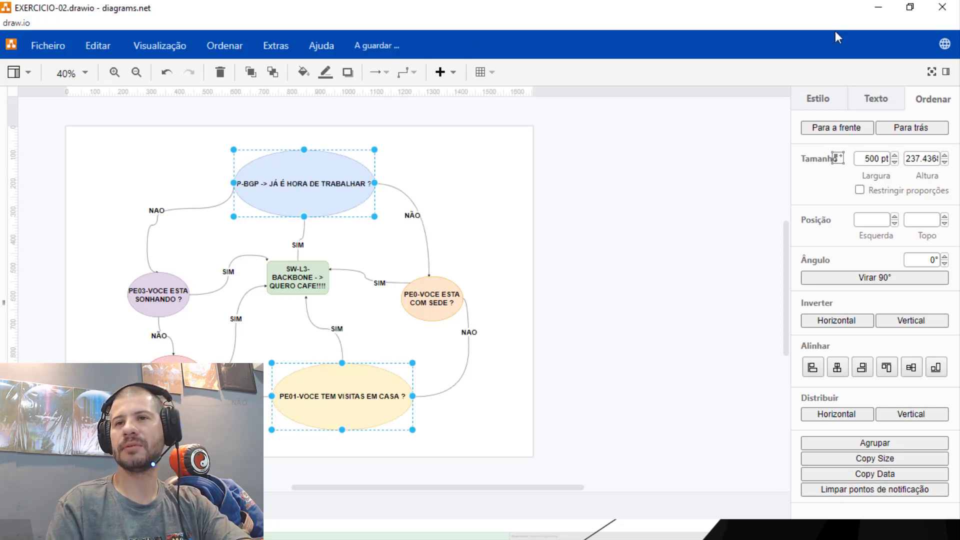
pyautogui.doubleClick(924, 158)
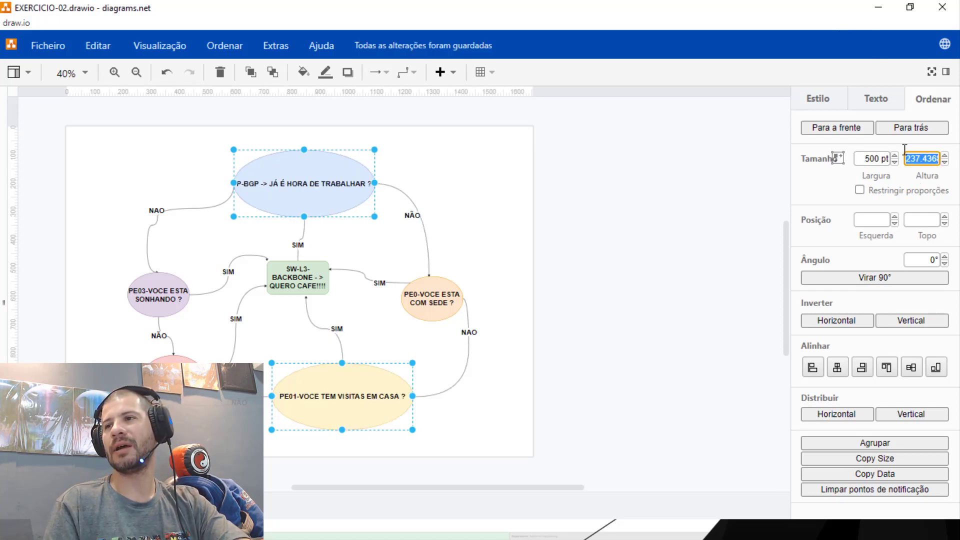
pyautogui.write('500')
pyautogui.press('Return')
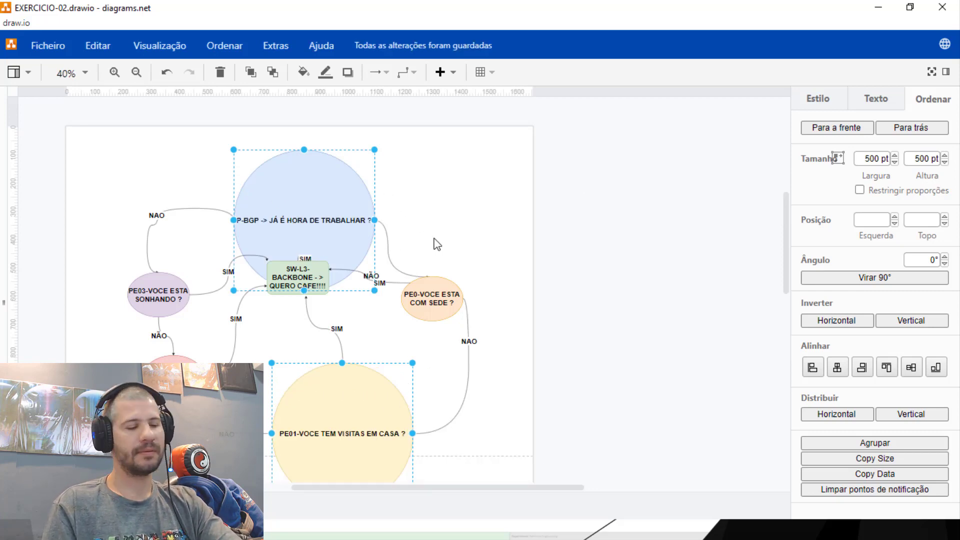
# Undo the height and width changes on the two ellipses
pyautogui.hotkey('ctrl', 'z')
pyautogui.hotkey('ctrl', 'z')
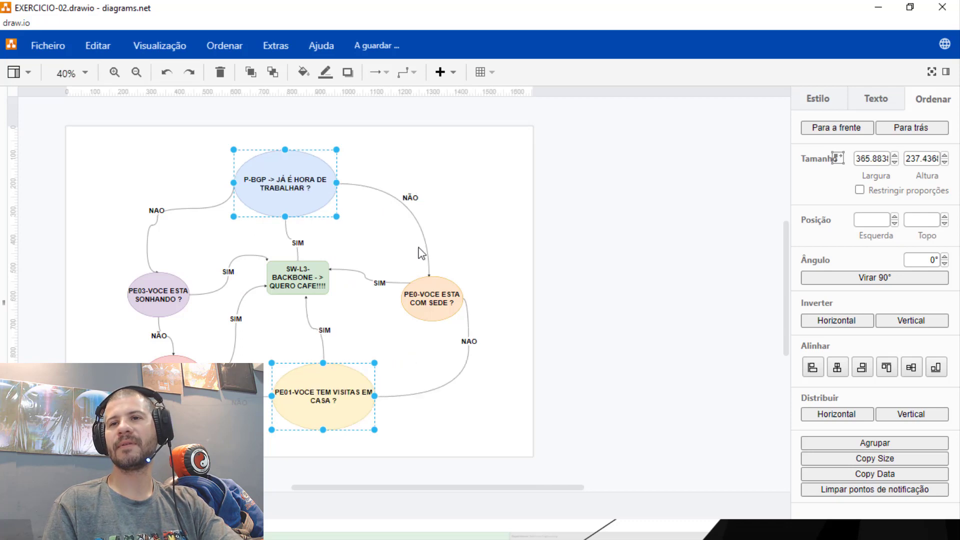
# Rotate the selected P-BGP and PE01 ellipses by 90° twice
pyautogui.scroll(1, 422, 254)
pyautogui.moveTo(541, 491); pyautogui.dragTo(495, 486)
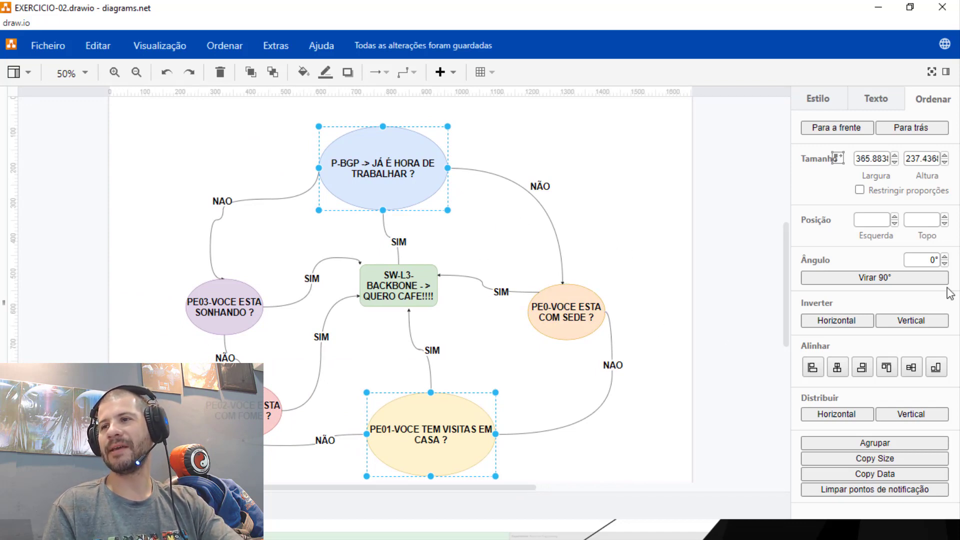
pyautogui.click(873, 279)
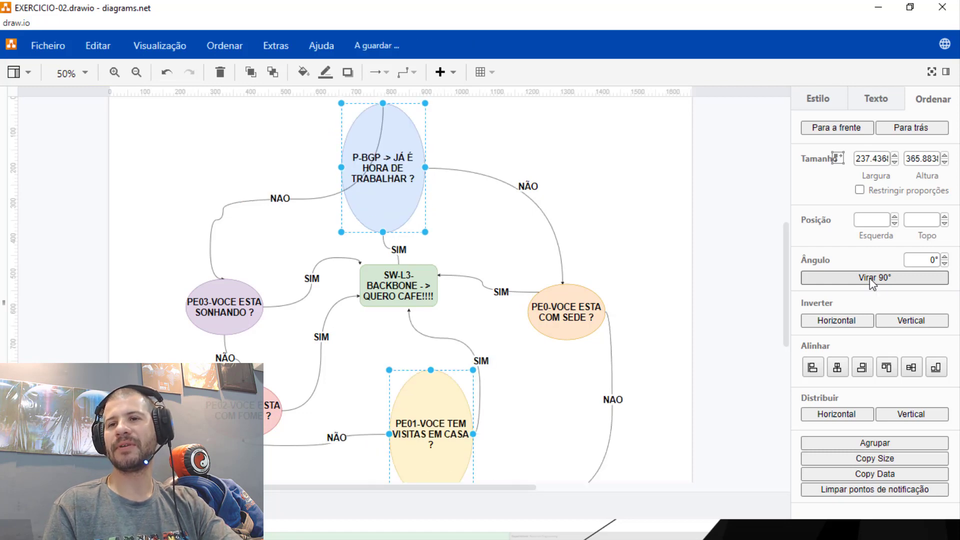
pyautogui.click(873, 280)
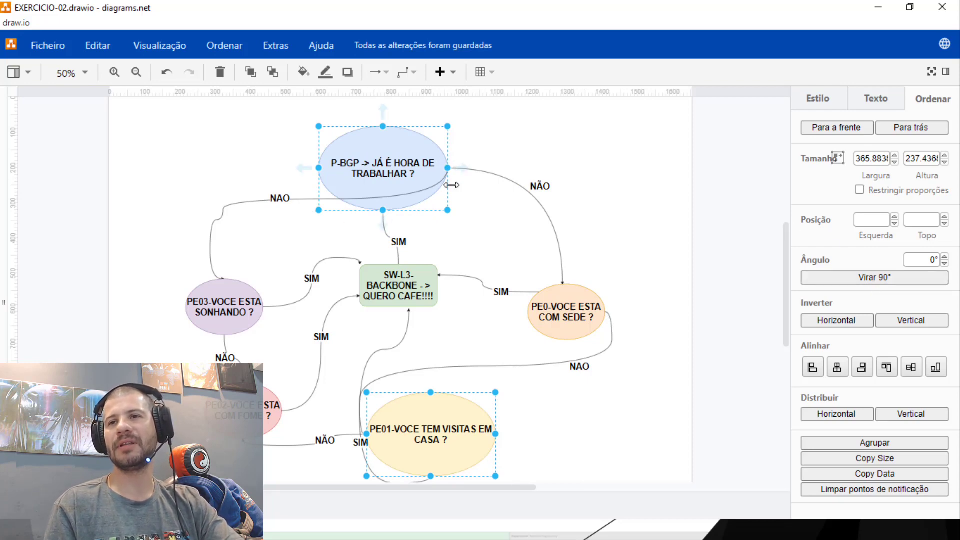
# Undo both 90° rotations of the P-BGP and PE01 ellipses
pyautogui.hotkey('ctrl', 'z')
pyautogui.hotkey('ctrl', 'z')
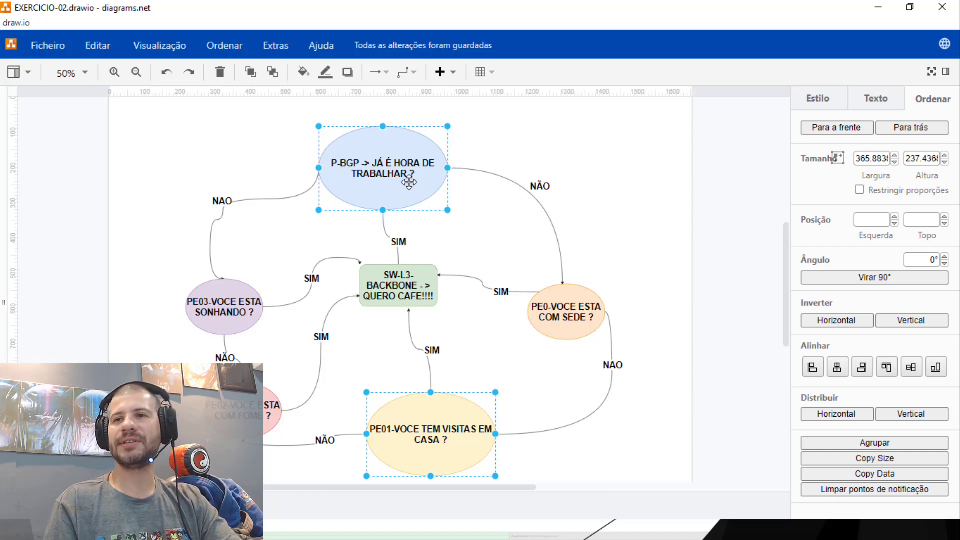
# Shift P-BGP and PE01 together sideways, then move SW-L3-BACKBONE, PE0, PE01, PE02 and PE03 into an overlapping cluster around P-BGP
pyautogui.moveTo(409, 183); pyautogui.dragTo(516, 197)
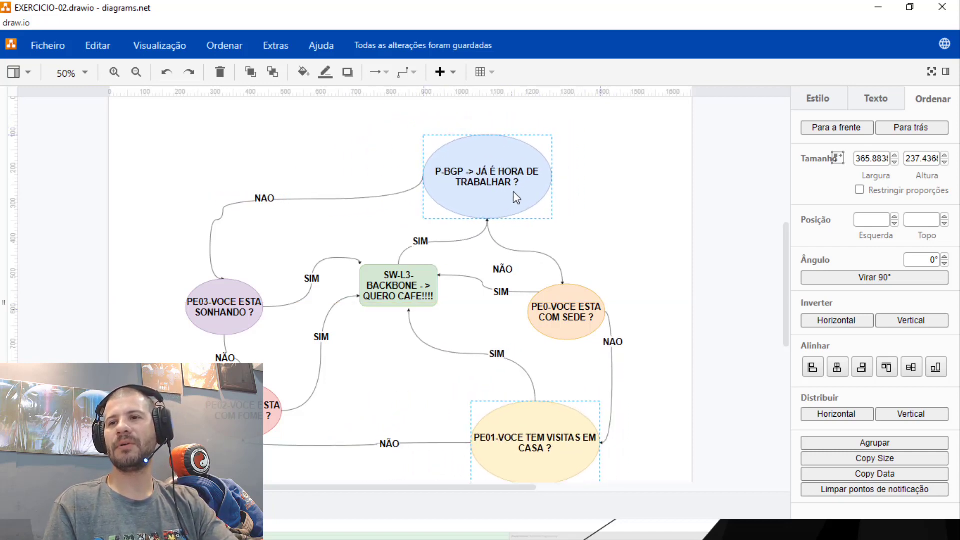
pyautogui.moveTo(391, 295); pyautogui.dragTo(408, 194)
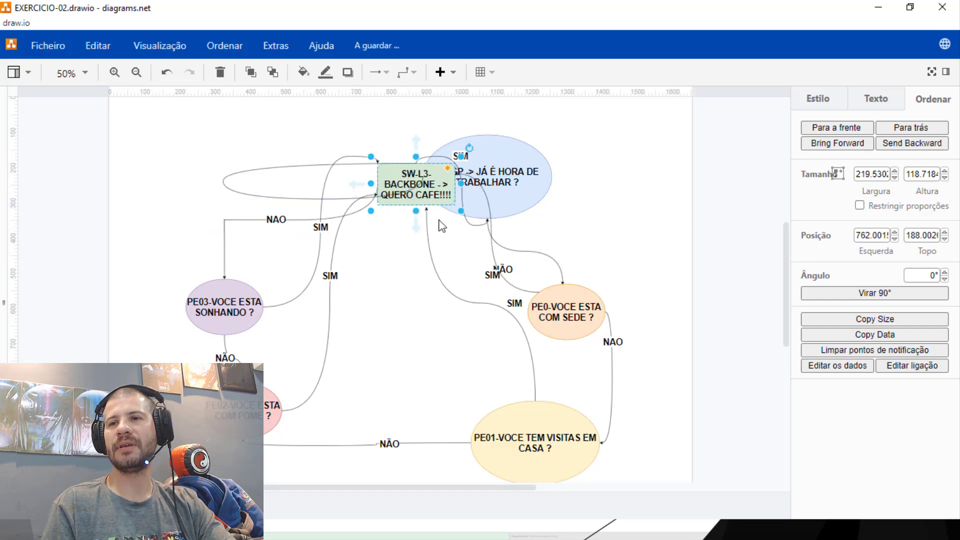
pyautogui.moveTo(585, 309); pyautogui.dragTo(580, 177)
pyautogui.moveTo(563, 425); pyautogui.dragTo(527, 230)
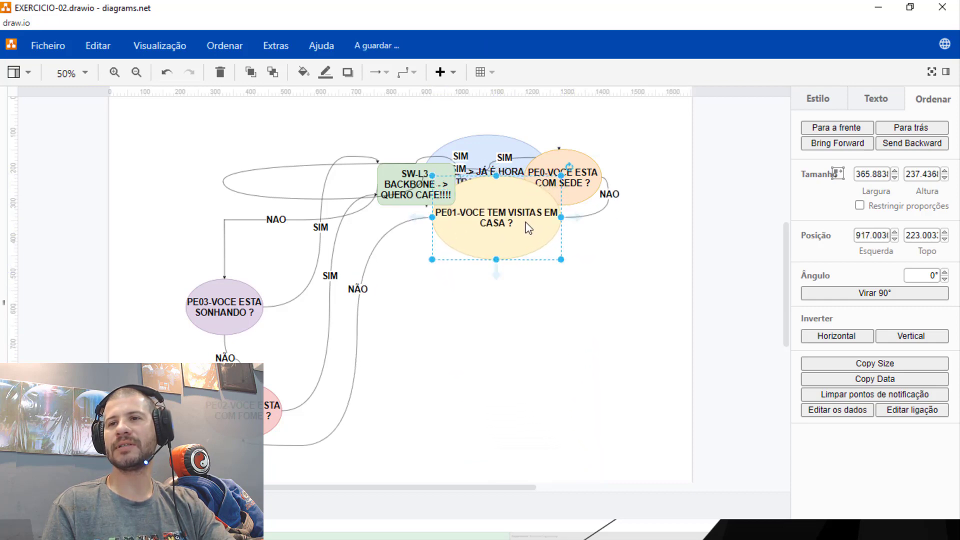
pyautogui.moveTo(230, 420); pyautogui.dragTo(414, 243)
pyautogui.moveTo(249, 318); pyautogui.dragTo(504, 267)
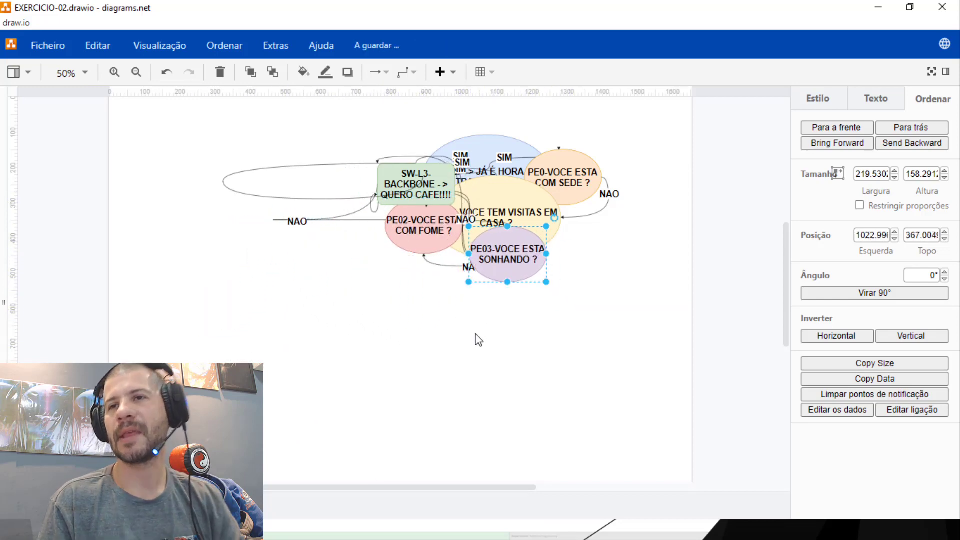
# Bring the P-BGP ellipse to the front of the stack, send it to the back, and bring it to the front again
pyautogui.click(475, 146)
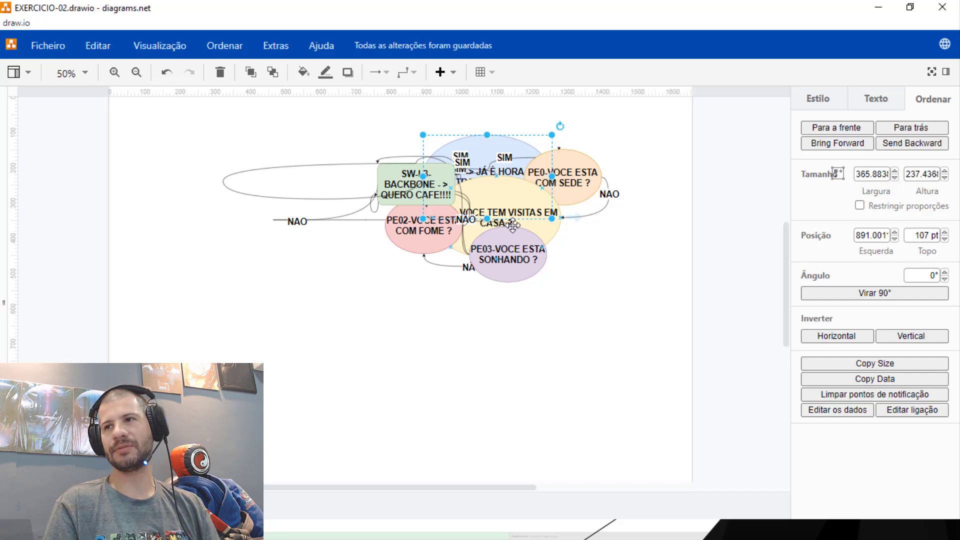
pyautogui.click(837, 129)
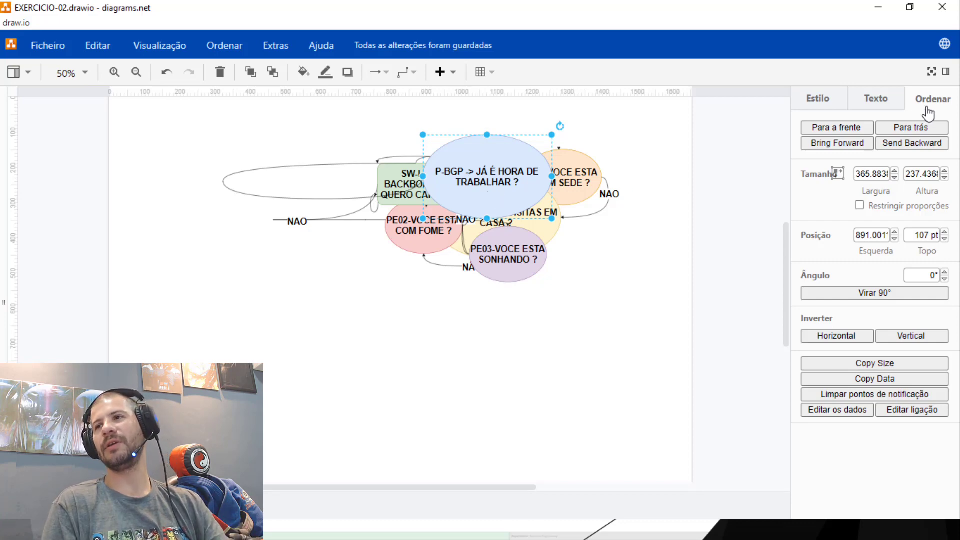
pyautogui.click(943, 132)
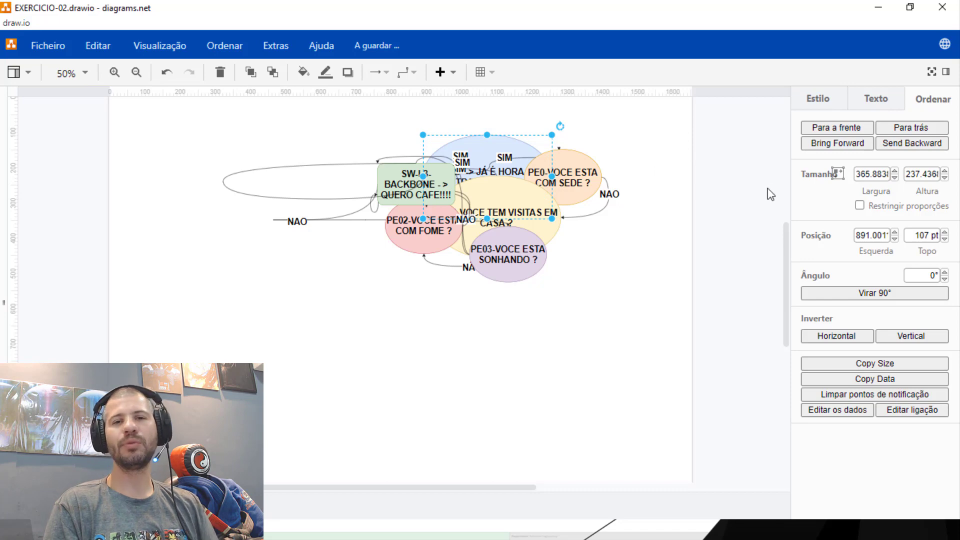
pyautogui.click(845, 129)
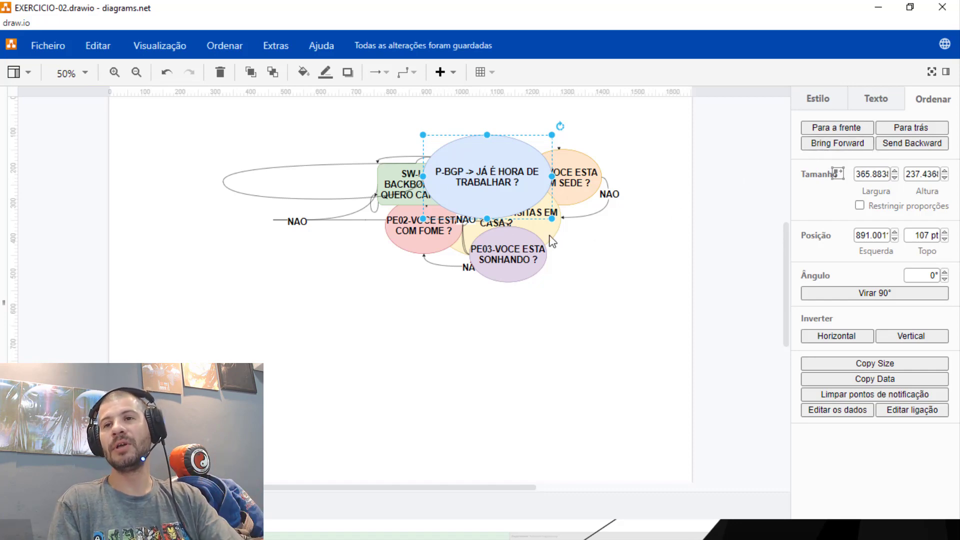
# Nudge the SW-L3-BACKBONE box slightly down and left, and send it backward two levels
pyautogui.moveTo(404, 182)
pyautogui.mouseDown()
pyautogui.moveTo(380, 179)
pyautogui.moveTo(405, 182)
pyautogui.mouseUp()
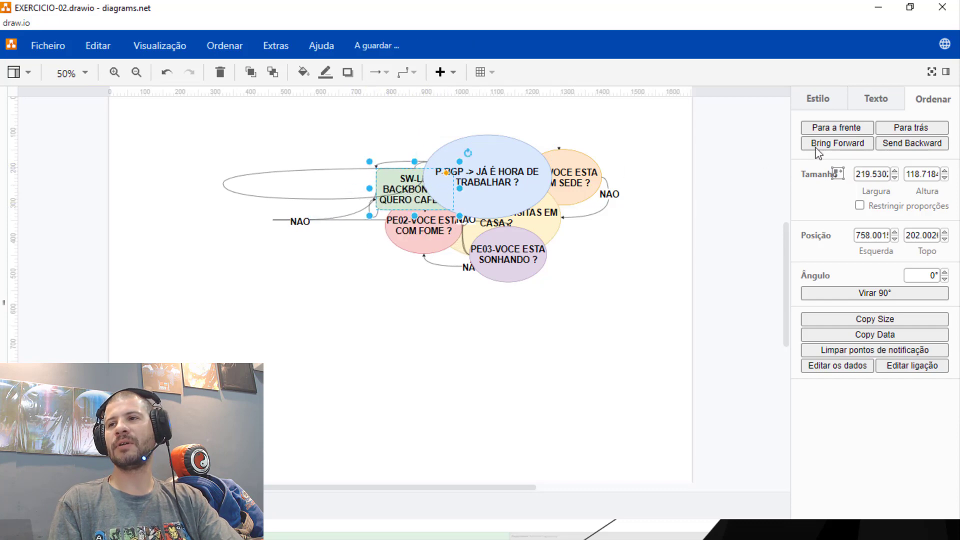
pyautogui.click(908, 148)
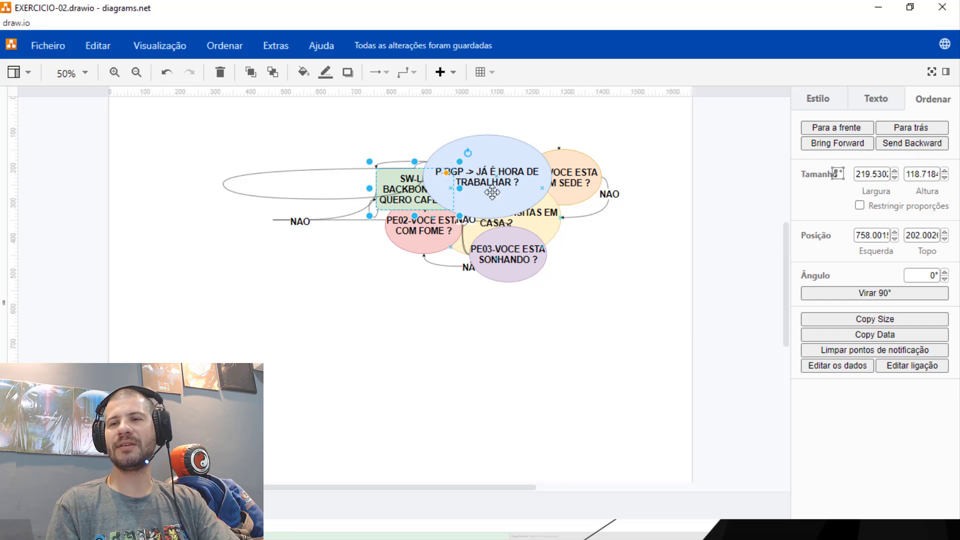
pyautogui.click(910, 144)
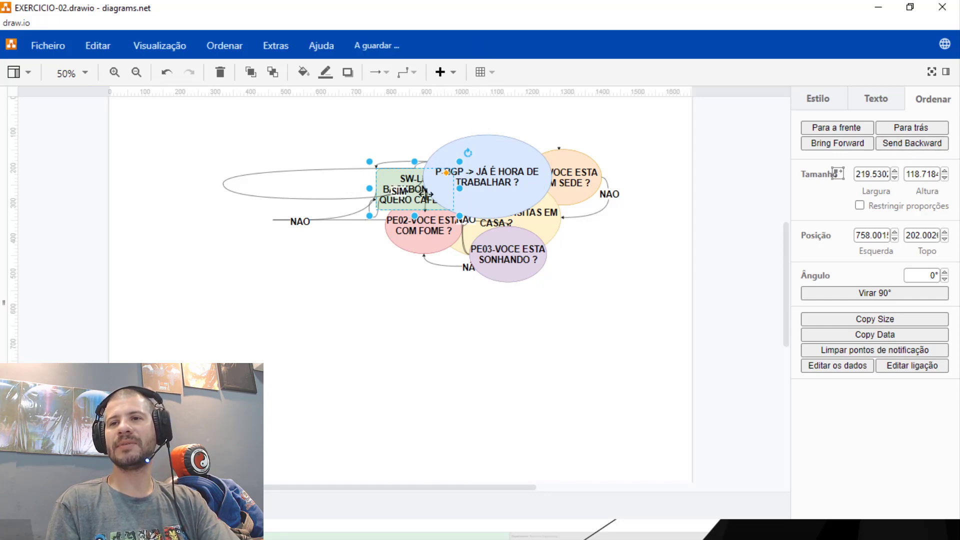
pyautogui.scroll(5, 428, 199)
pyautogui.scroll(-4, 430, 199)
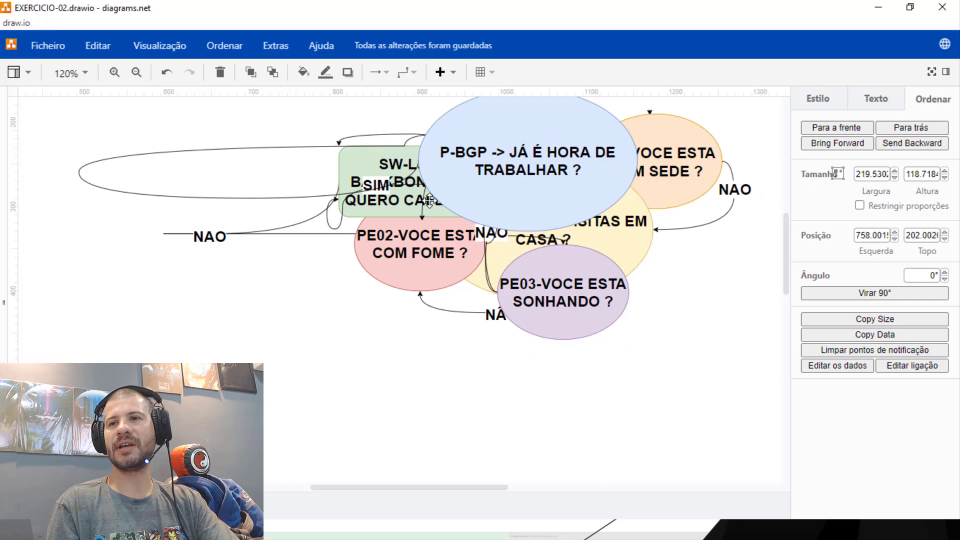